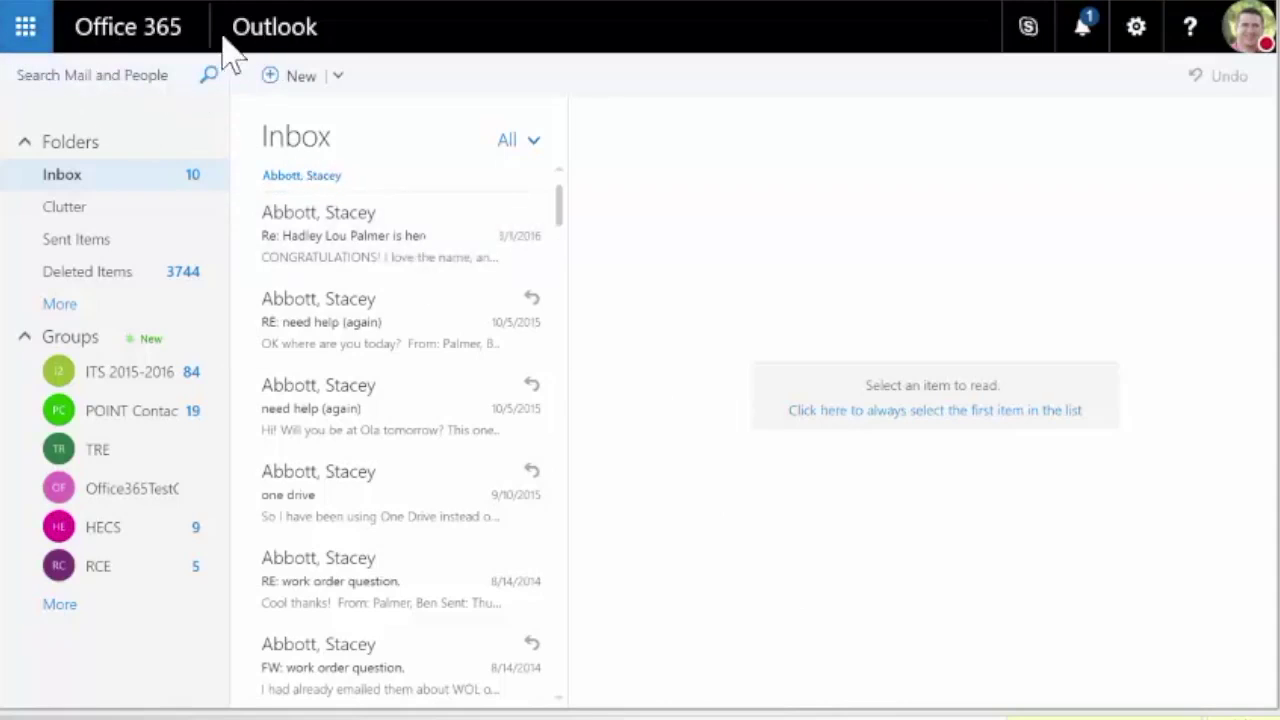
- Open the Mail options page from the Settings panel's My app settings
{"action": "left_click", "coordinate": [25, 30]}
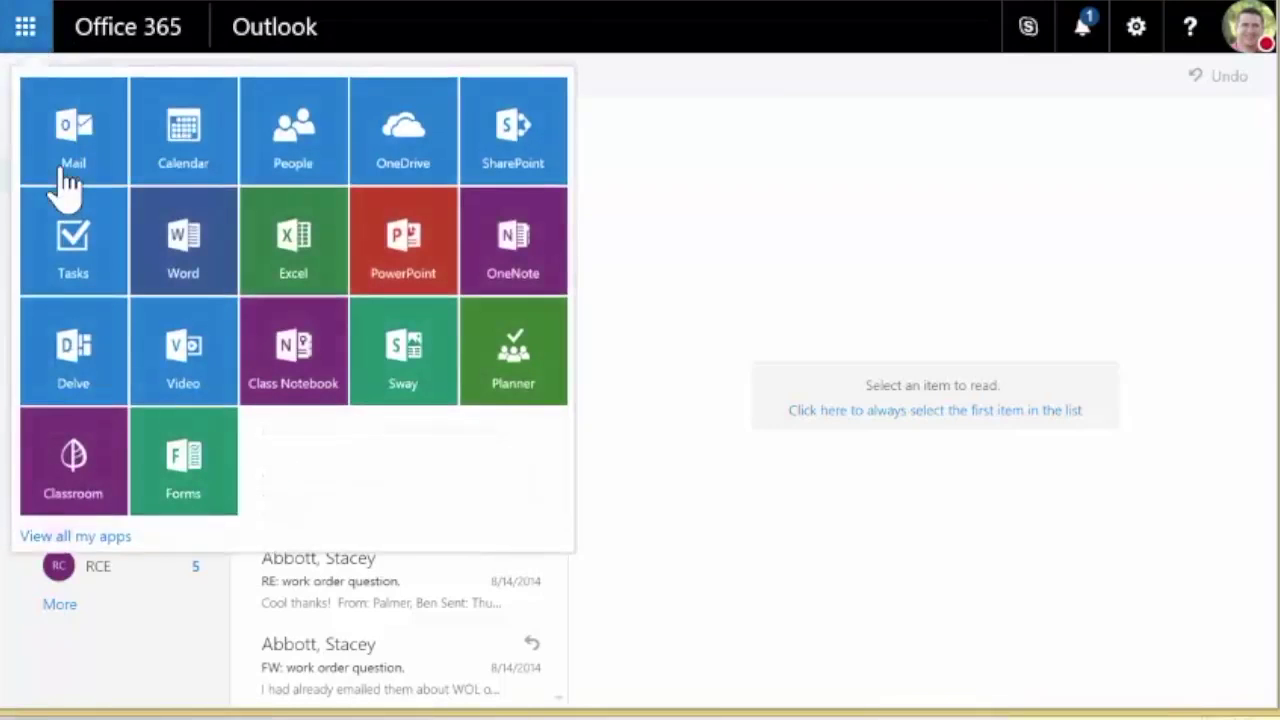
{"action": "left_click", "coordinate": [80, 150]}
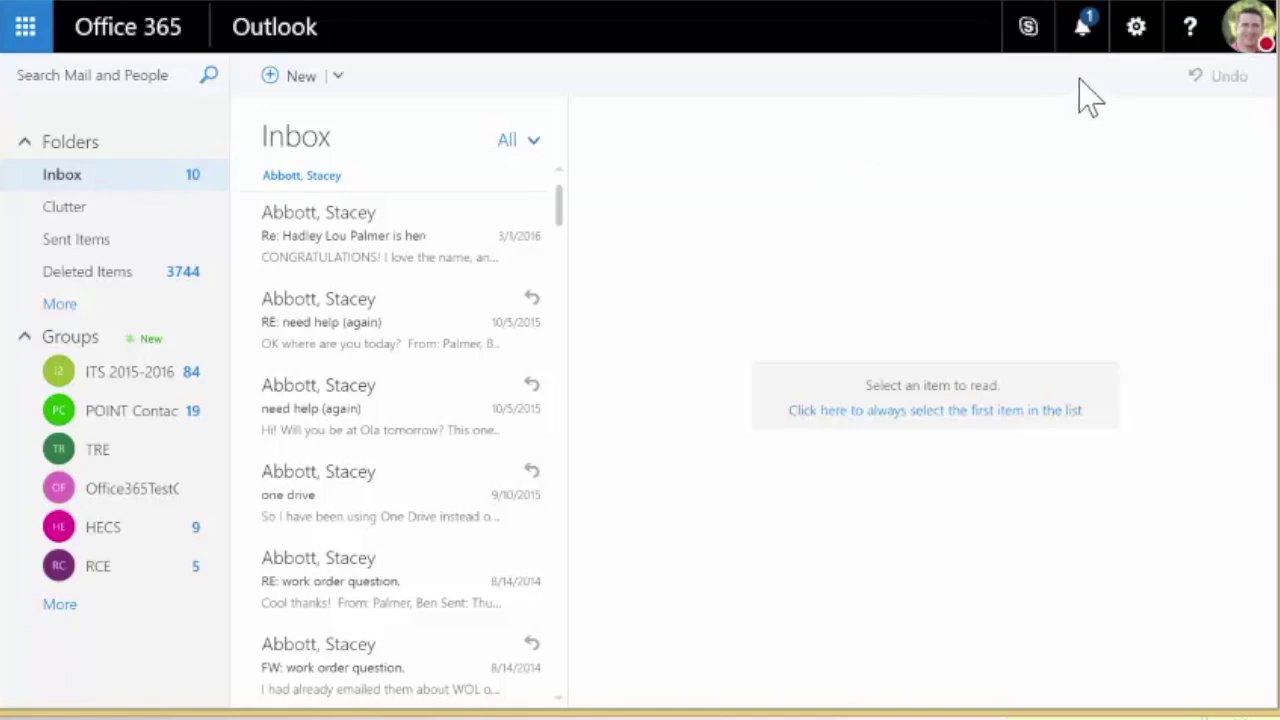
{"action": "left_click", "coordinate": [1141, 32]}
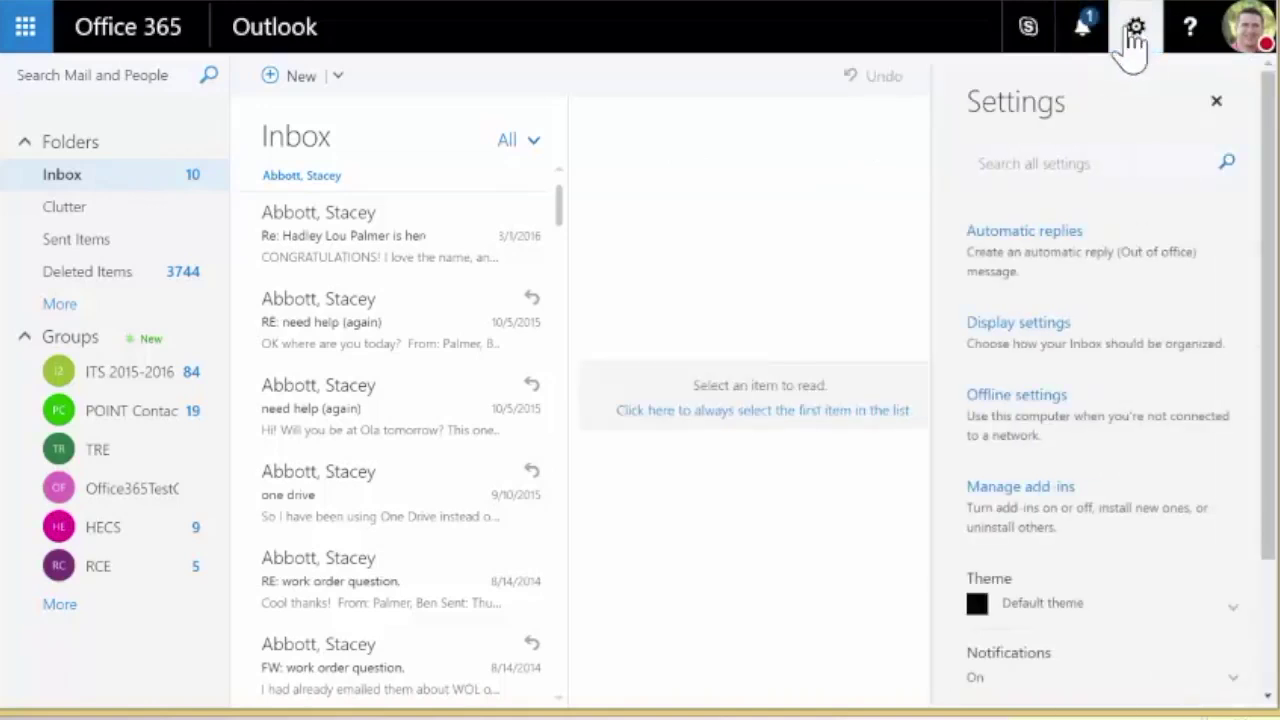
{"action": "left_click_drag", "start_coordinate": [1270, 145], "coordinate": [1276, 275]}
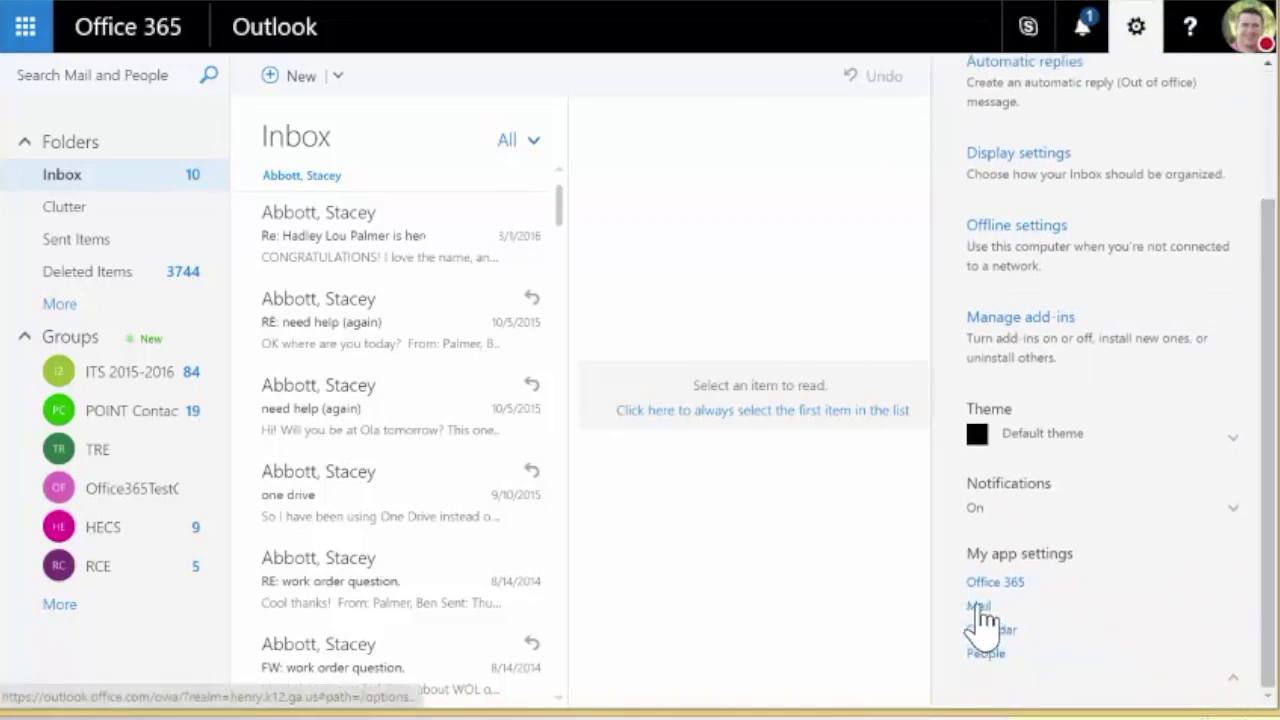
{"action": "left_click", "coordinate": [980, 607]}
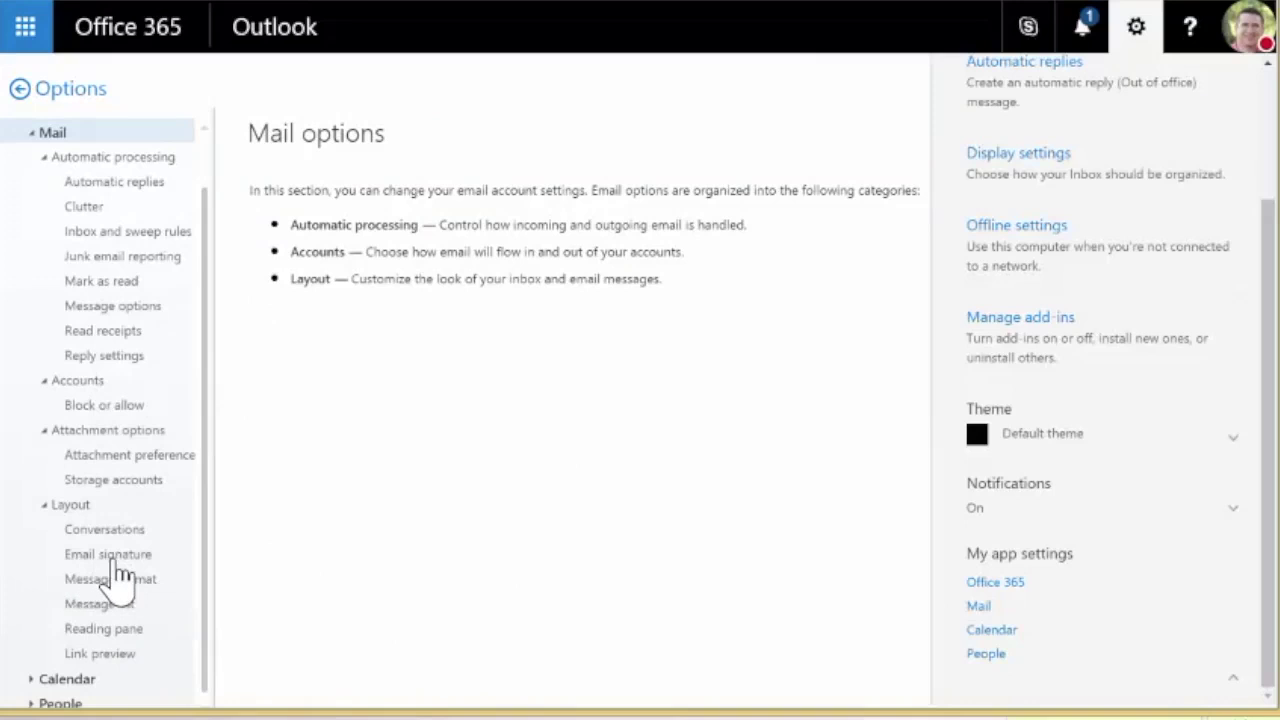
- Open the Email signature page under Layout in the Mail options tree
{"action": "left_click", "coordinate": [116, 560]}
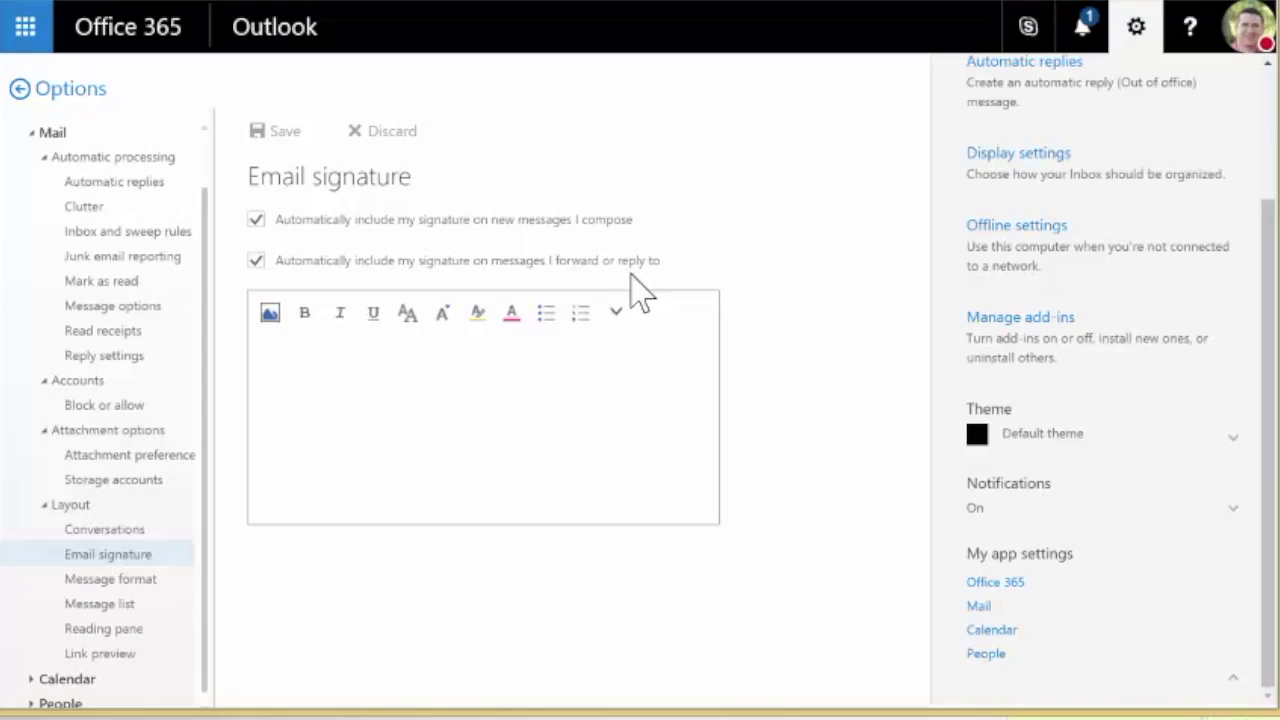
- Type 'Thanks,', the sender's name and 'Instructional Technology Specialist' on separate signature lines
{"action": "left_click", "coordinate": [451, 345]}
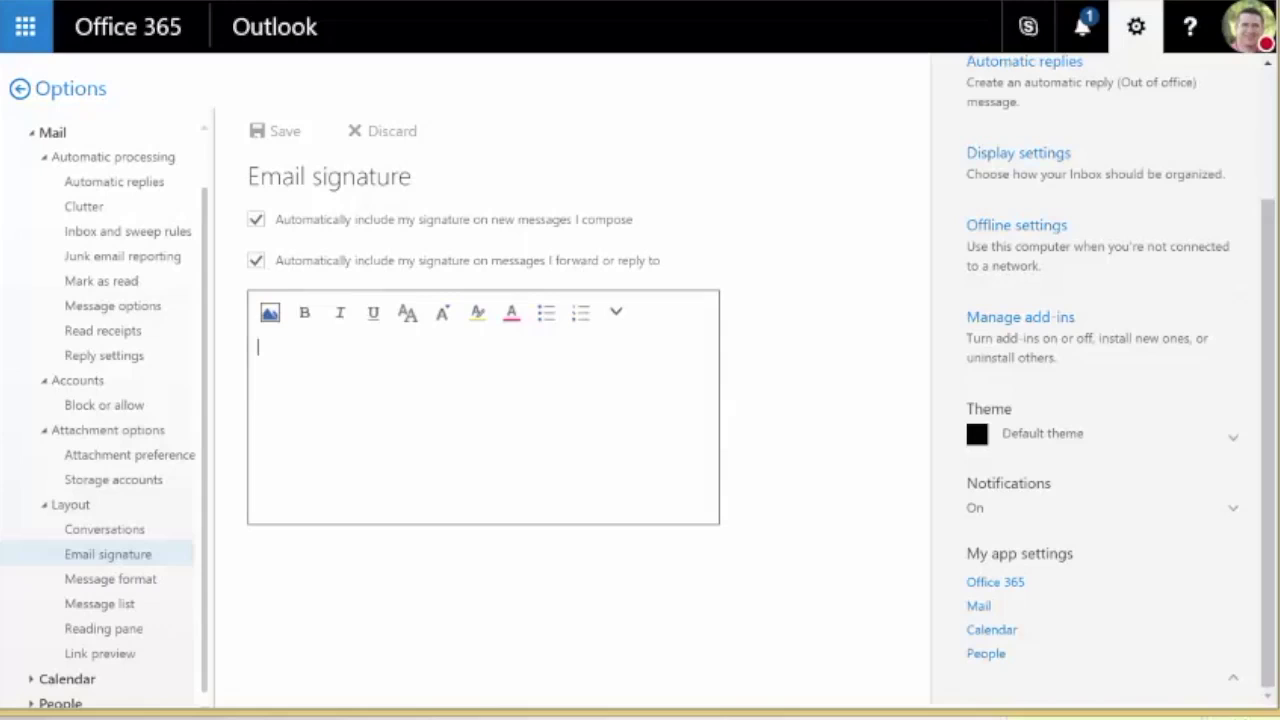
{"action": "type", "text": "Thanks,"}
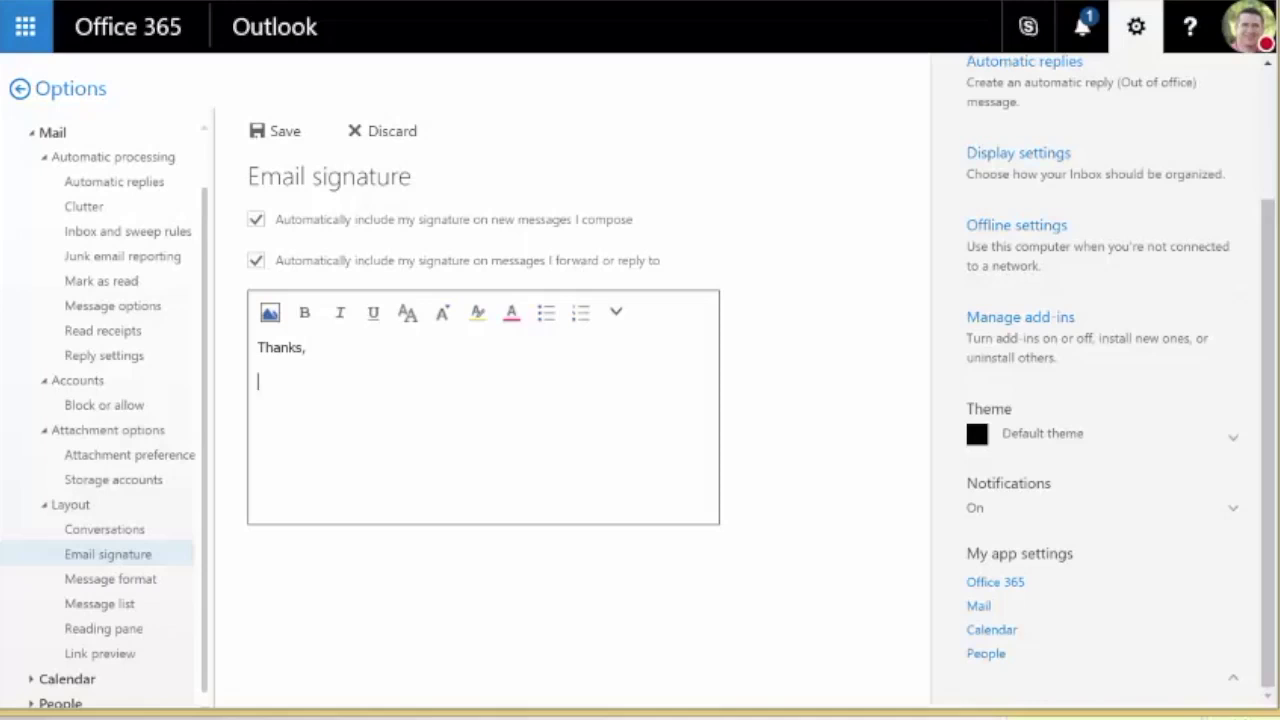
{"action": "type", "text": "Benton Palmer"}
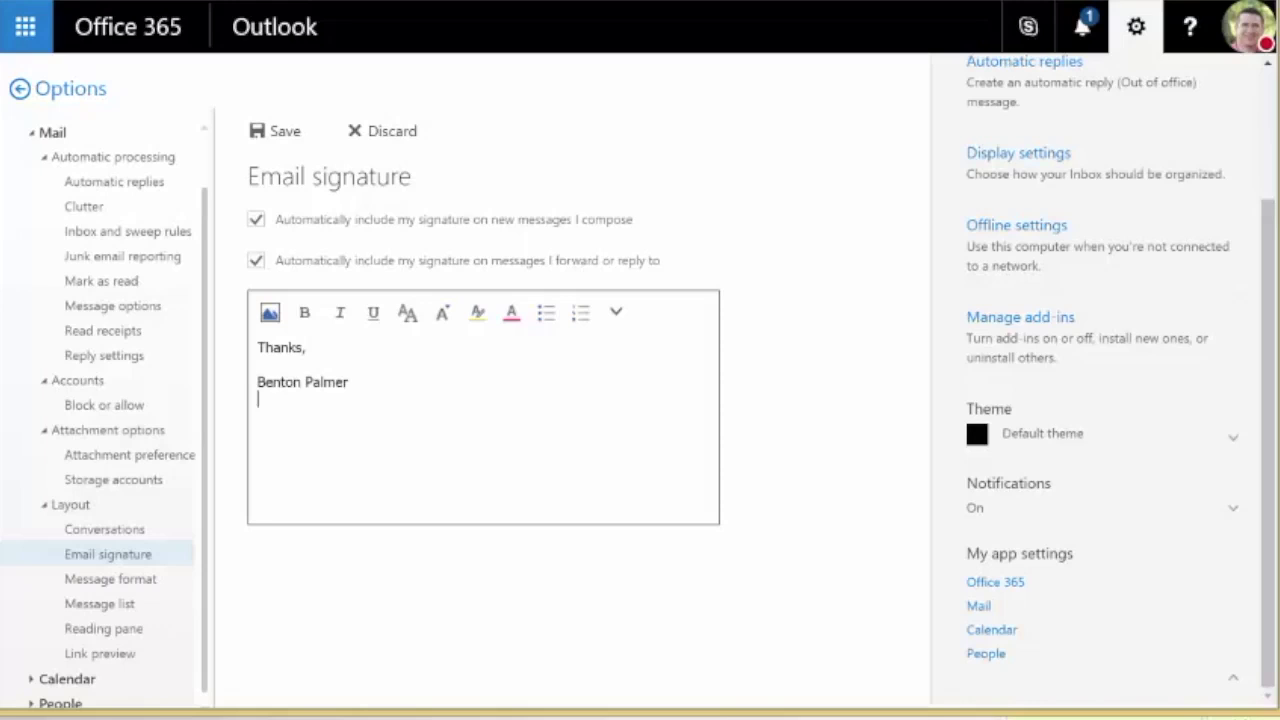
{"action": "type", "text": "structional Technology Speicl"}
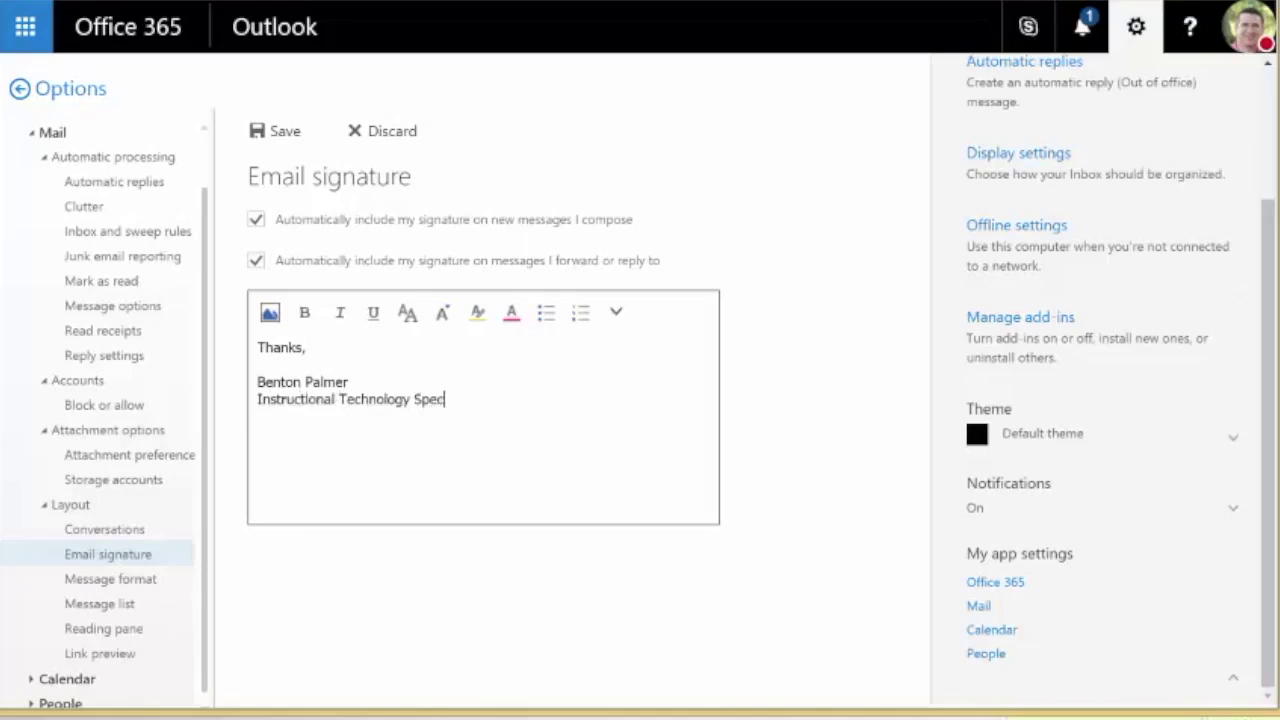
{"action": "type", "text": "ila"}
{"action": "key", "text": "BackSpace"}
{"action": "type", "text": "ialist"}
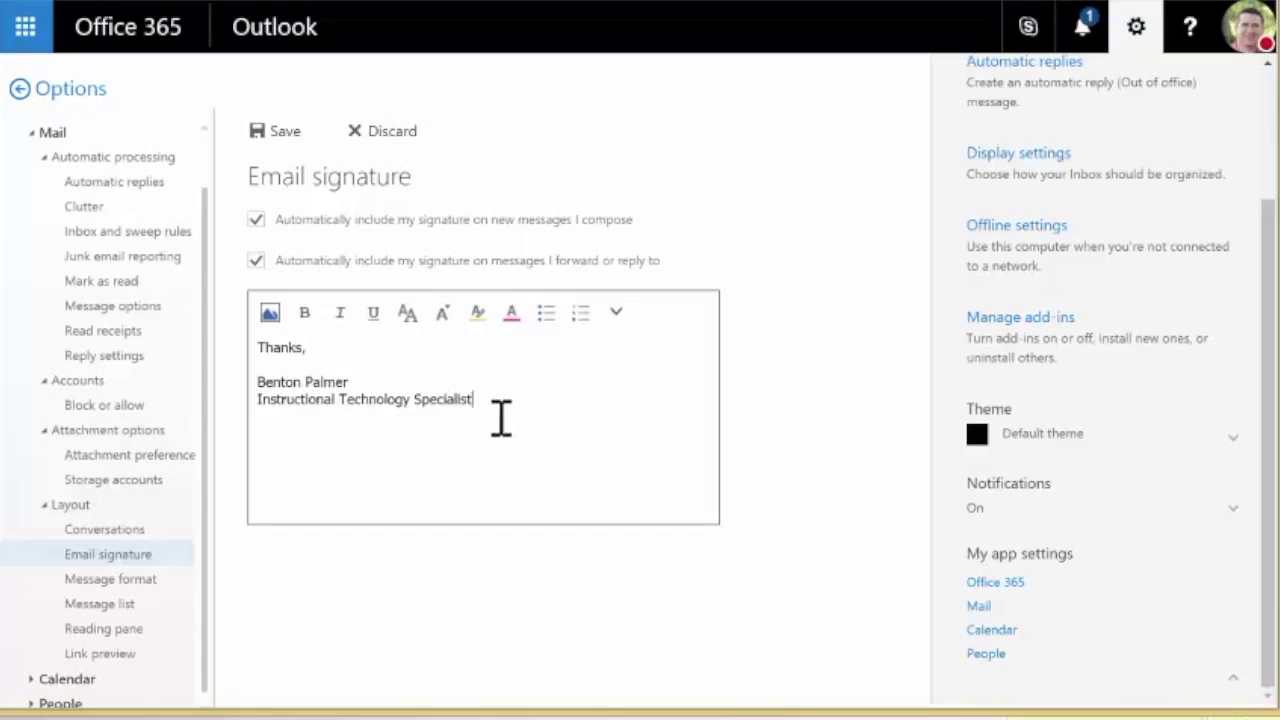
- Make the whole signature text green
{"action": "left_click_drag", "start_coordinate": [478, 400], "coordinate": [258, 348]}
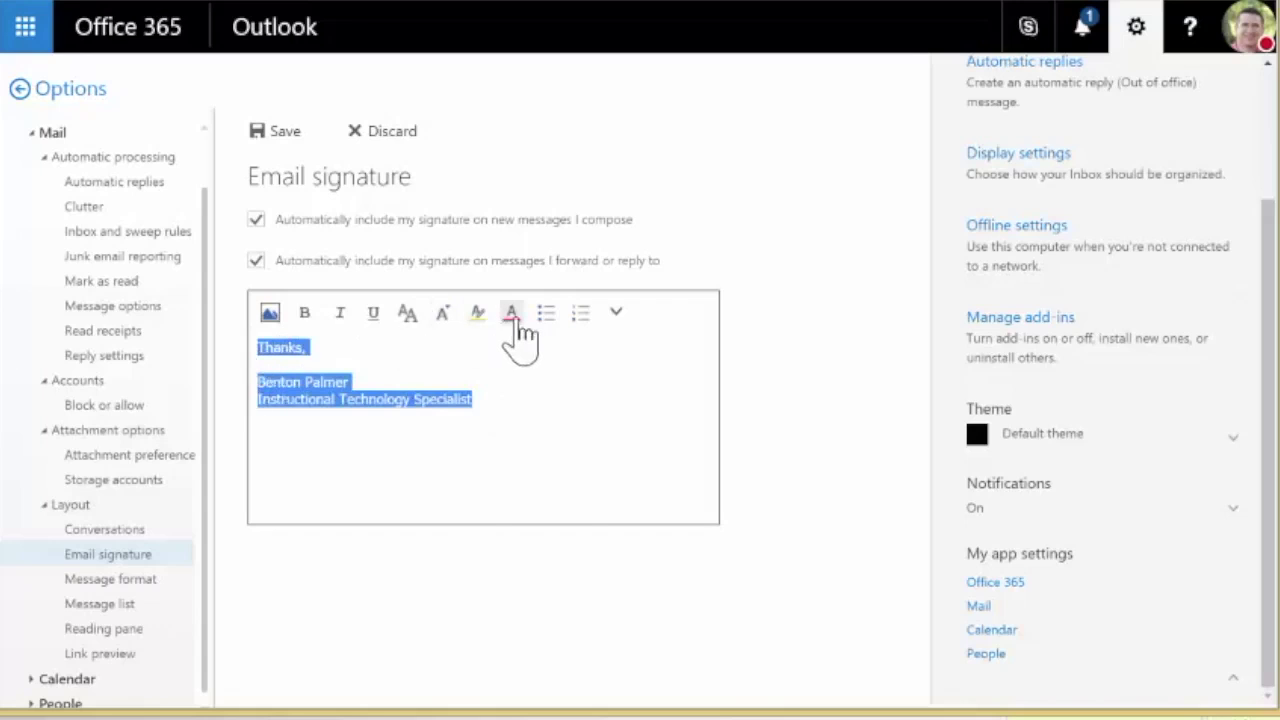
{"action": "left_click", "coordinate": [511, 314]}
{"action": "left_click", "coordinate": [522, 424]}
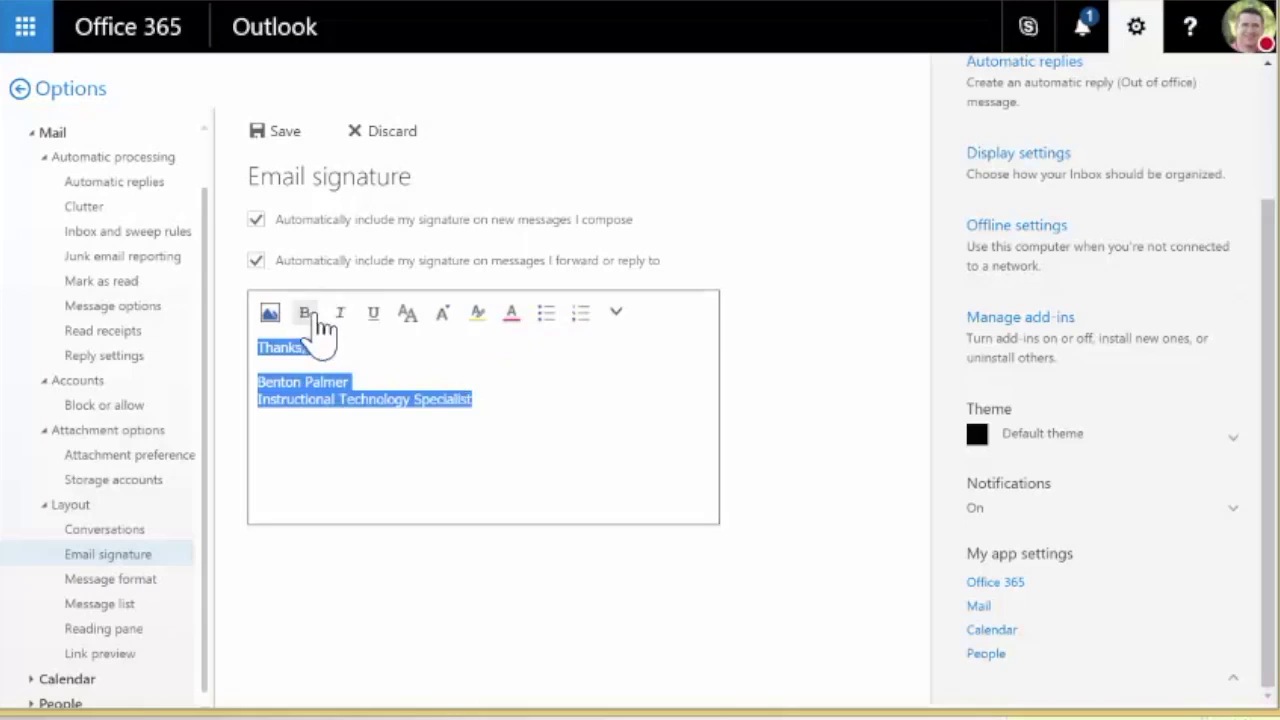
{"action": "left_click", "coordinate": [355, 367]}
- Make the sender's name line bold
{"action": "left_click_drag", "start_coordinate": [361, 382], "coordinate": [258, 384]}
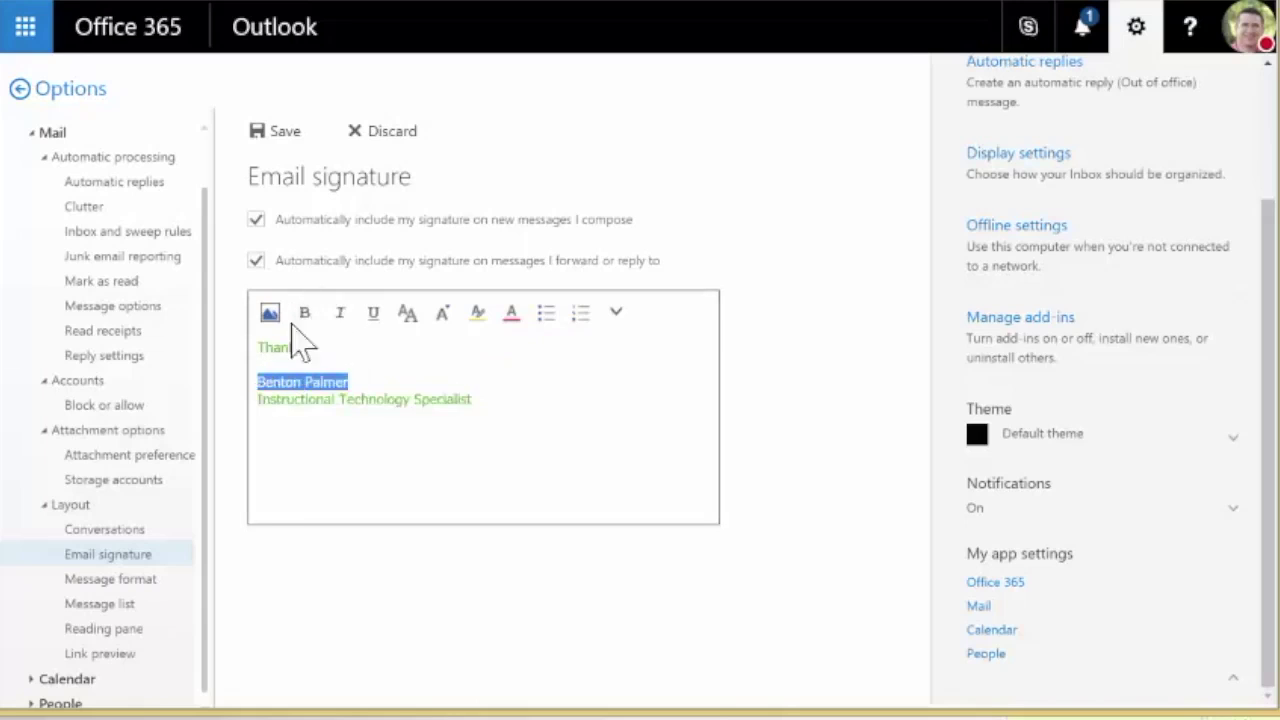
{"action": "left_click", "coordinate": [305, 313]}
{"action": "left_click", "coordinate": [376, 380]}
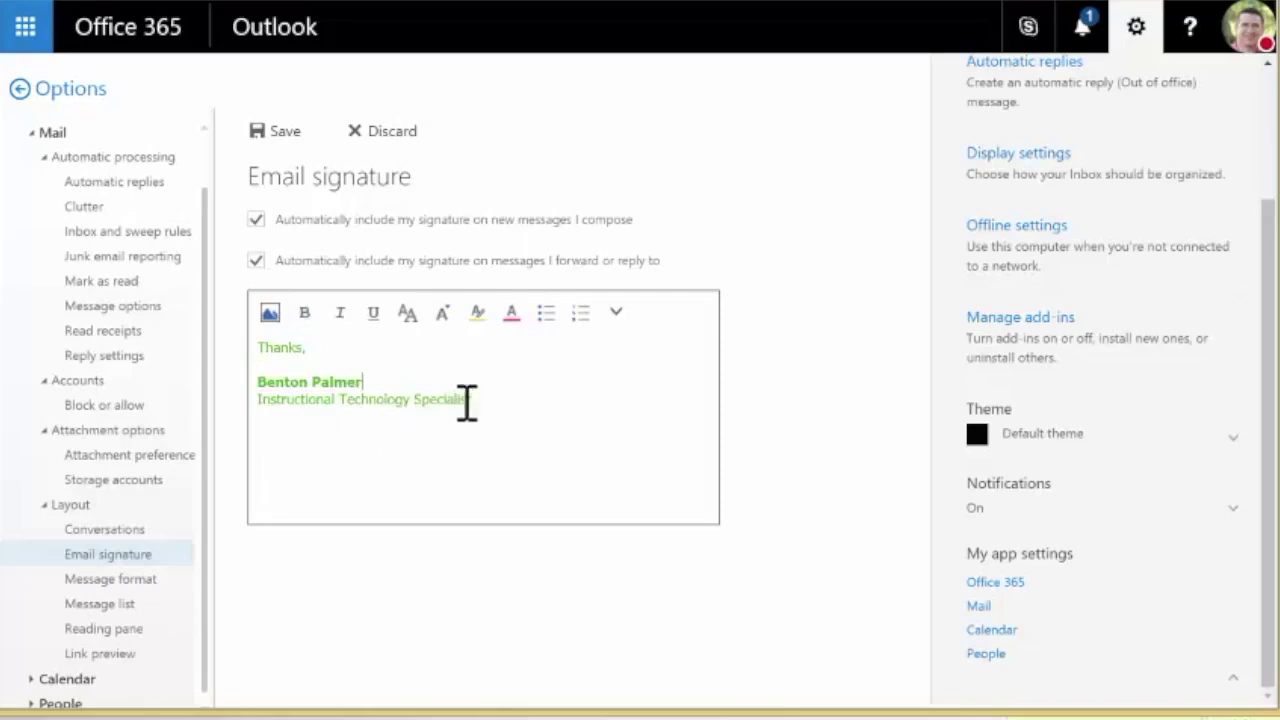
{"action": "left_click", "coordinate": [481, 400]}
{"action": "mouse_move", "coordinate": [473, 400]}
{"action": "left_mouse_down"}
{"action": "mouse_move", "coordinate": [263, 380]}
{"action": "mouse_move", "coordinate": [263, 406]}
{"action": "left_mouse_up"}
{"action": "left_click", "coordinate": [262, 400]}
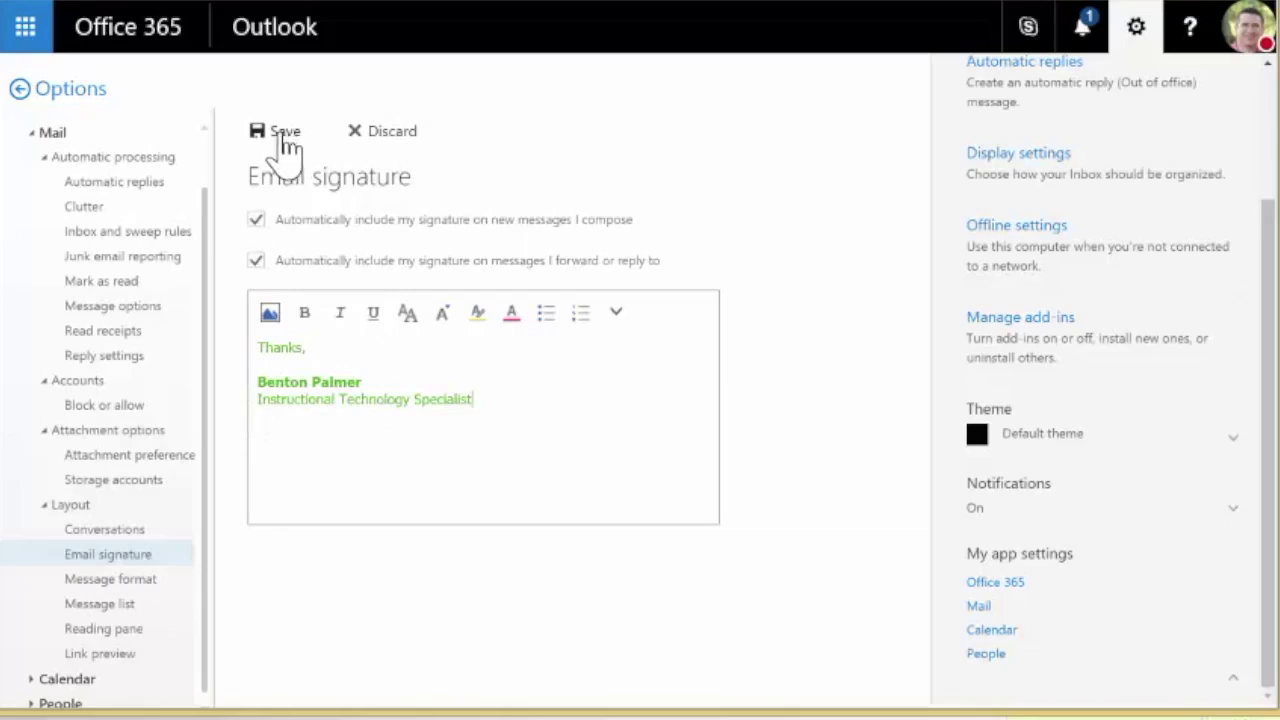
- Save the signature and close the Settings panel
{"action": "left_click", "coordinate": [284, 140]}
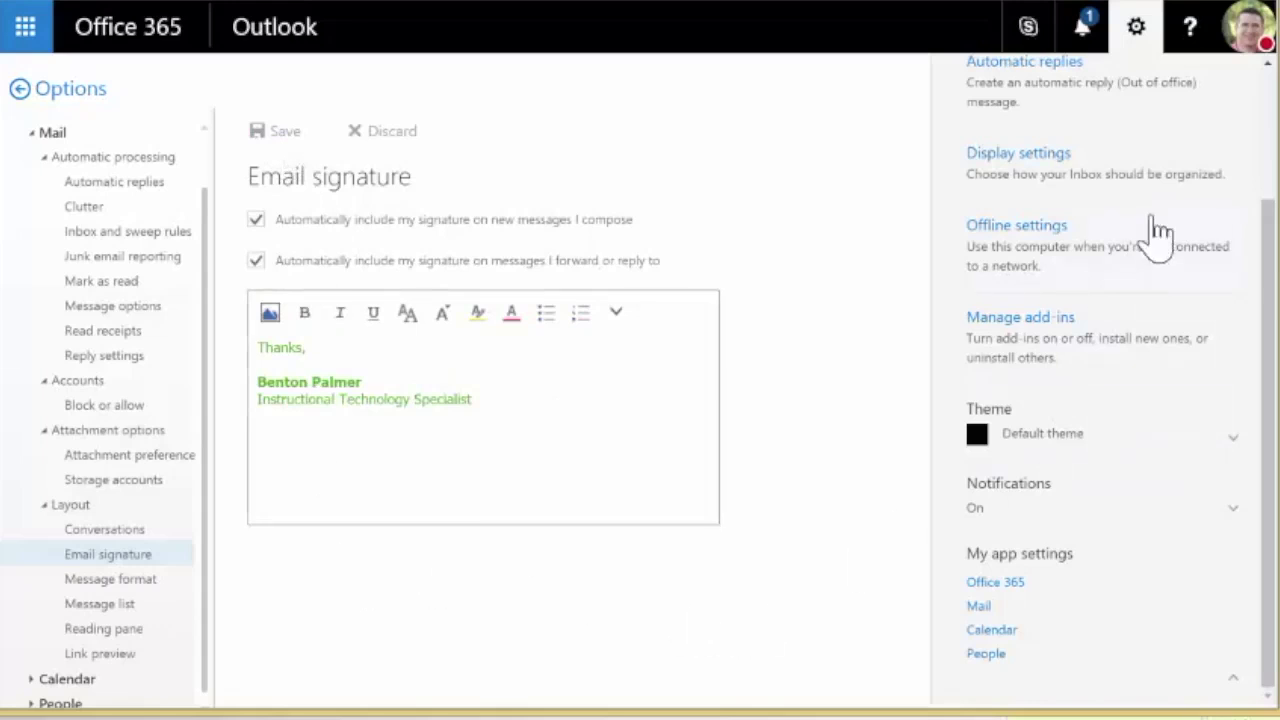
{"action": "left_click_drag", "start_coordinate": [1262, 262], "coordinate": [1249, 129]}
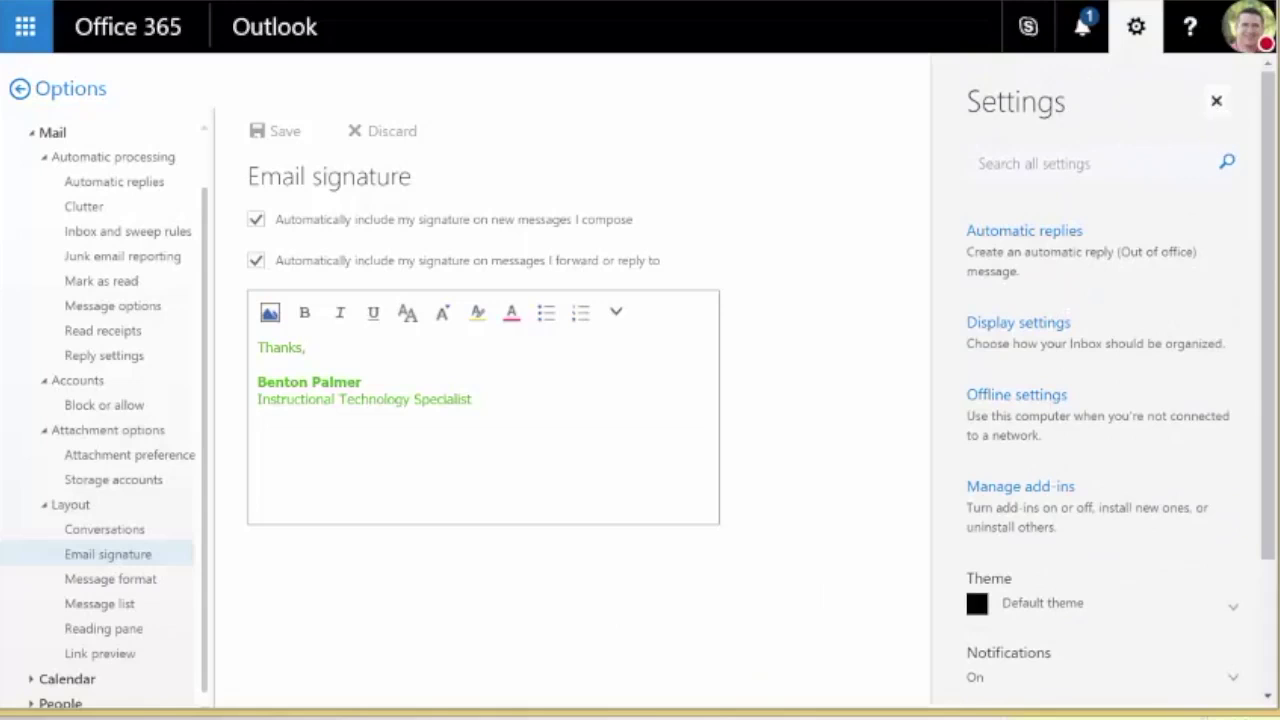
{"action": "left_click", "coordinate": [1218, 104]}
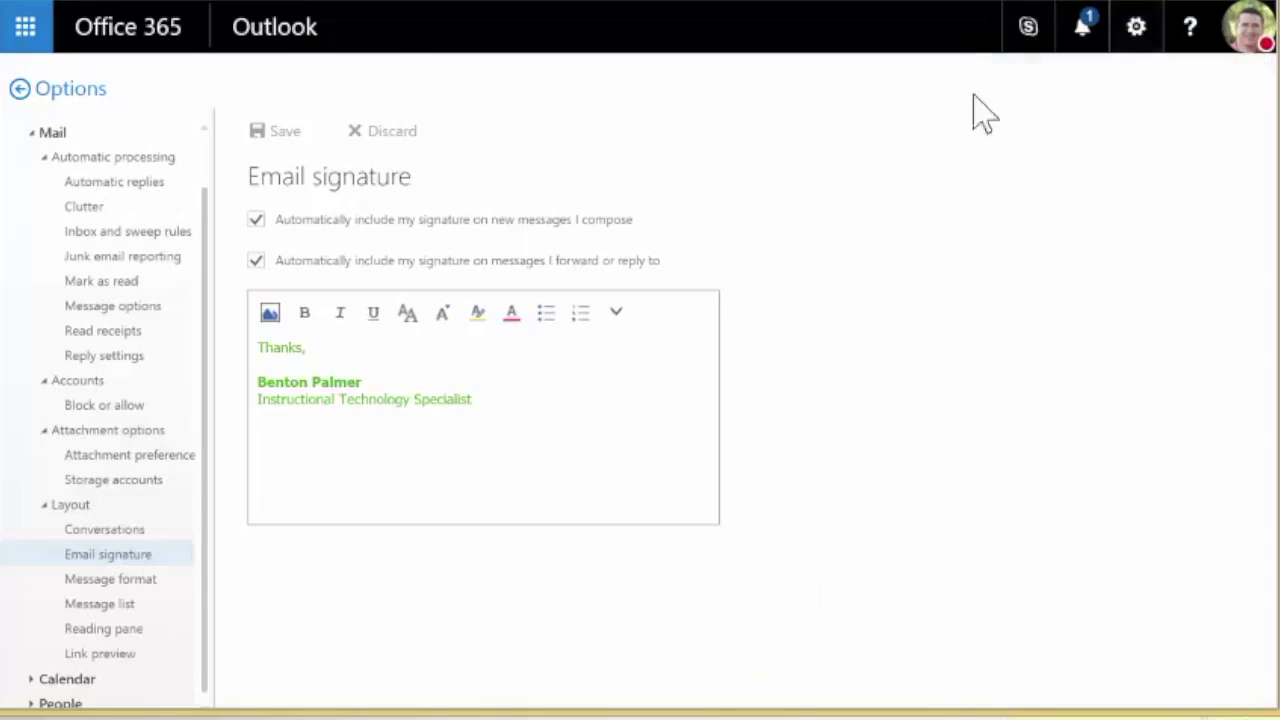
{"action": "left_click", "coordinate": [26, 34]}
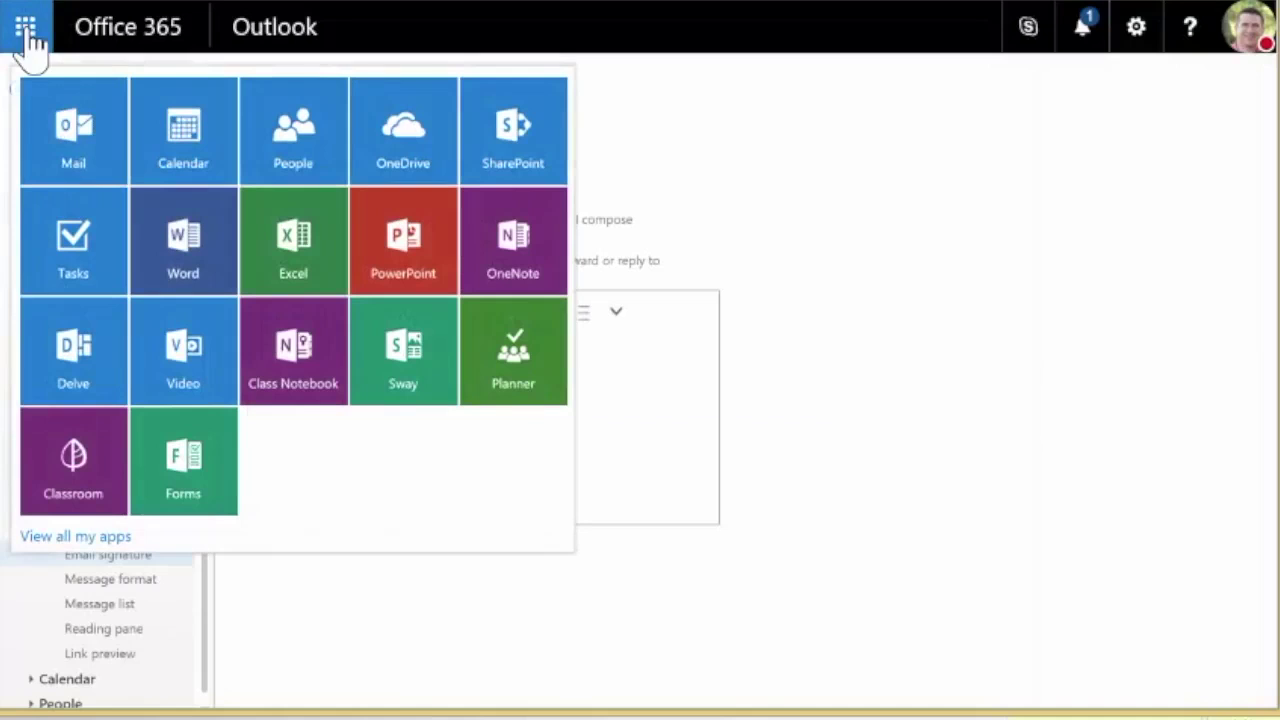
- Compose a new message and type 'Hello' above the inserted signature
{"action": "left_click", "coordinate": [78, 145]}
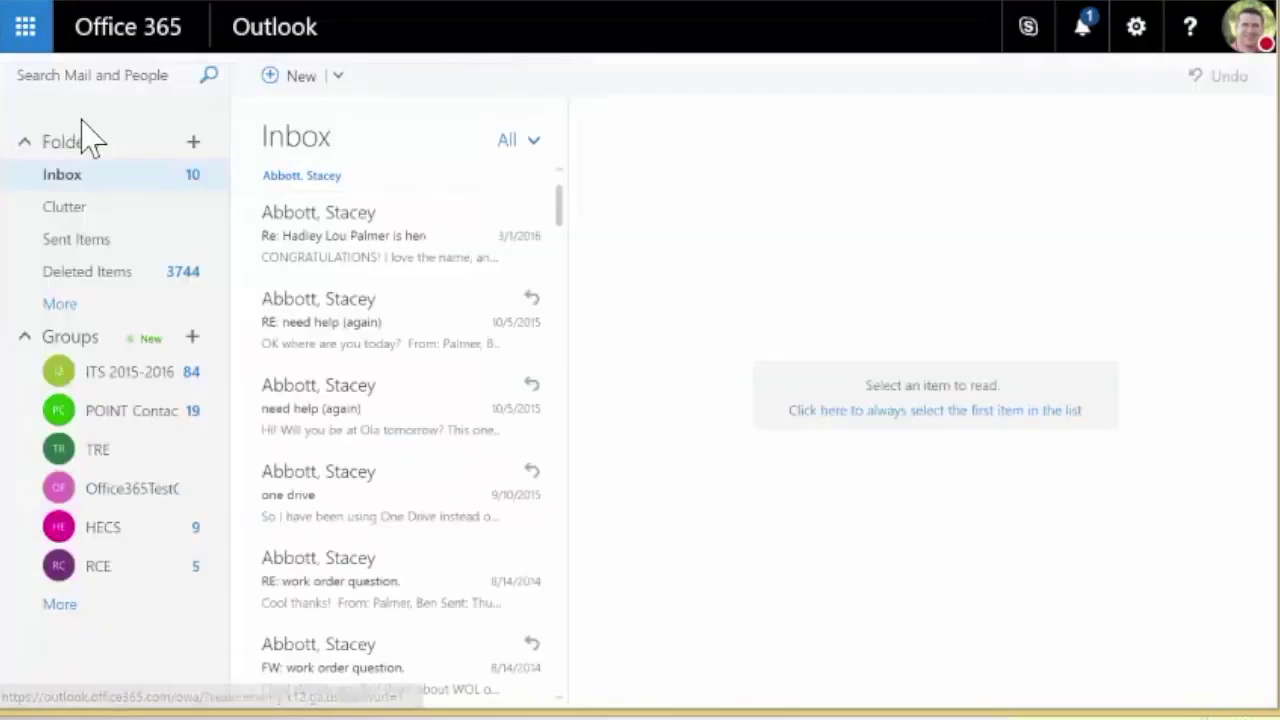
{"action": "left_click", "coordinate": [296, 80]}
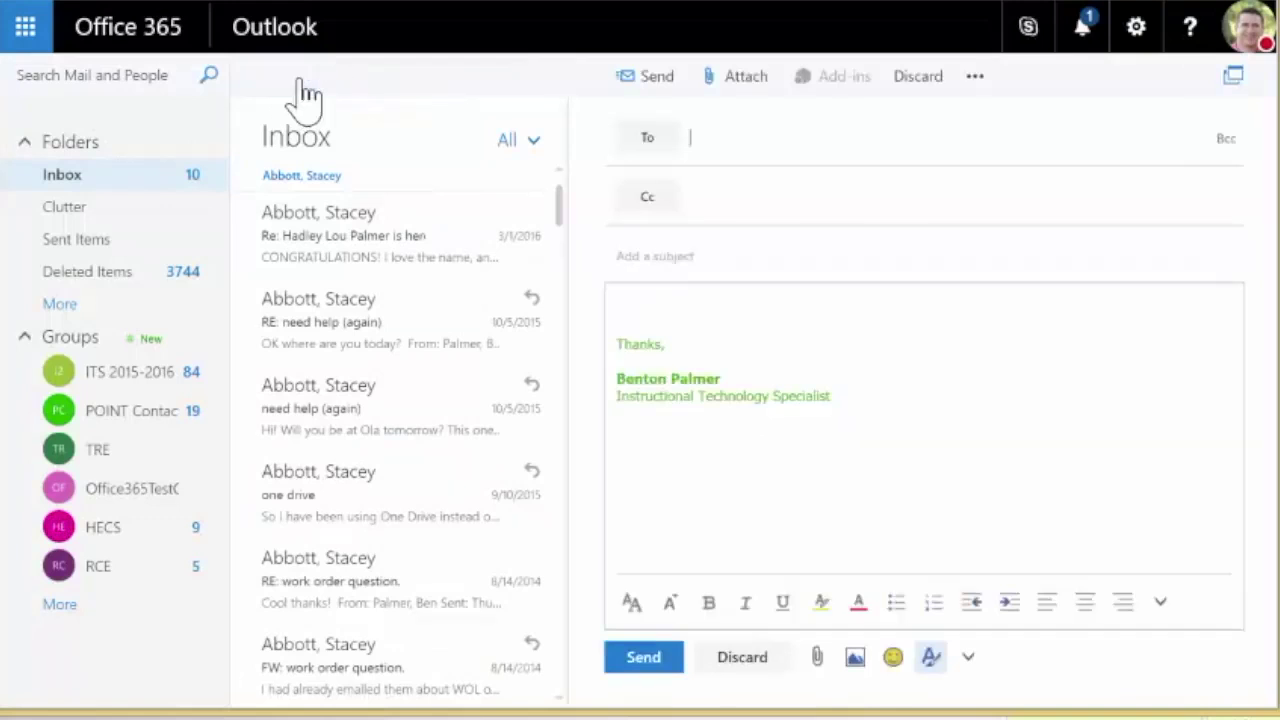
{"action": "left_click", "coordinate": [638, 304]}
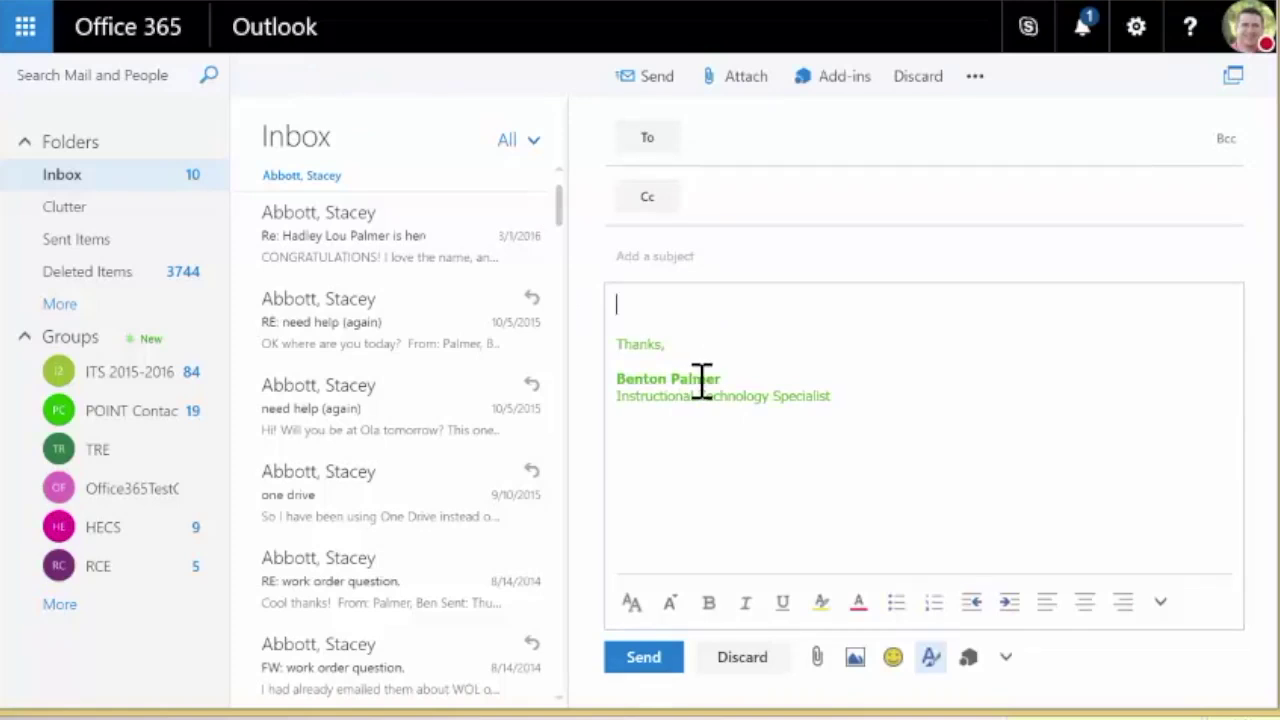
{"action": "type", "text": "Hello"}
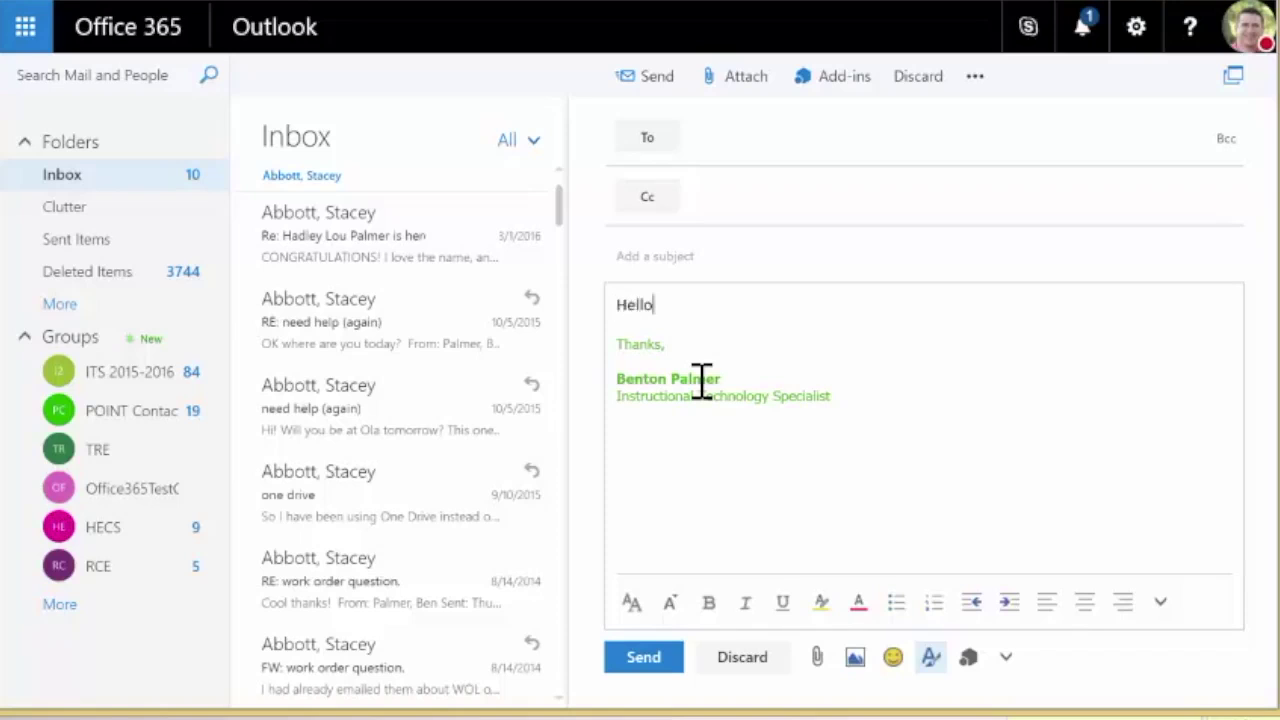